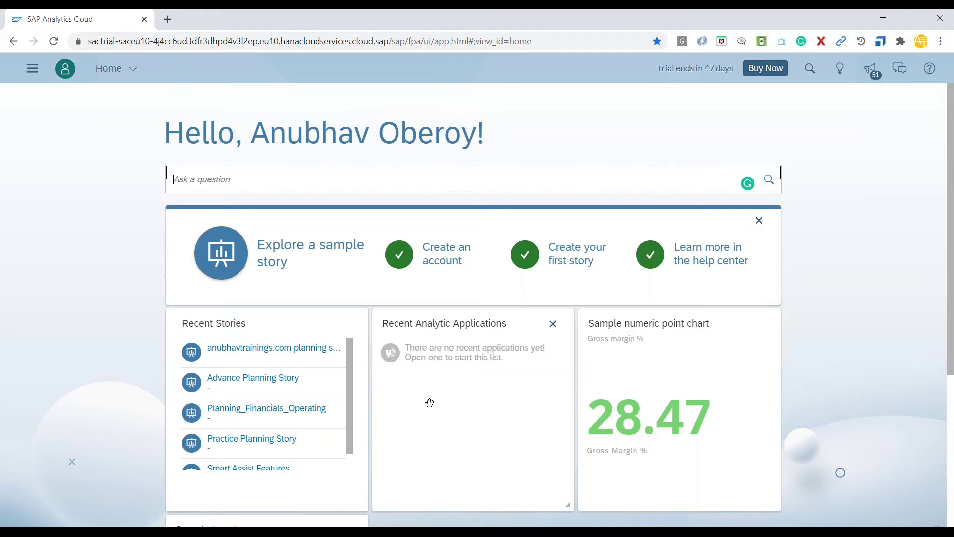
Step: Create a new story that starts with a blank canvas page
click(32, 68)
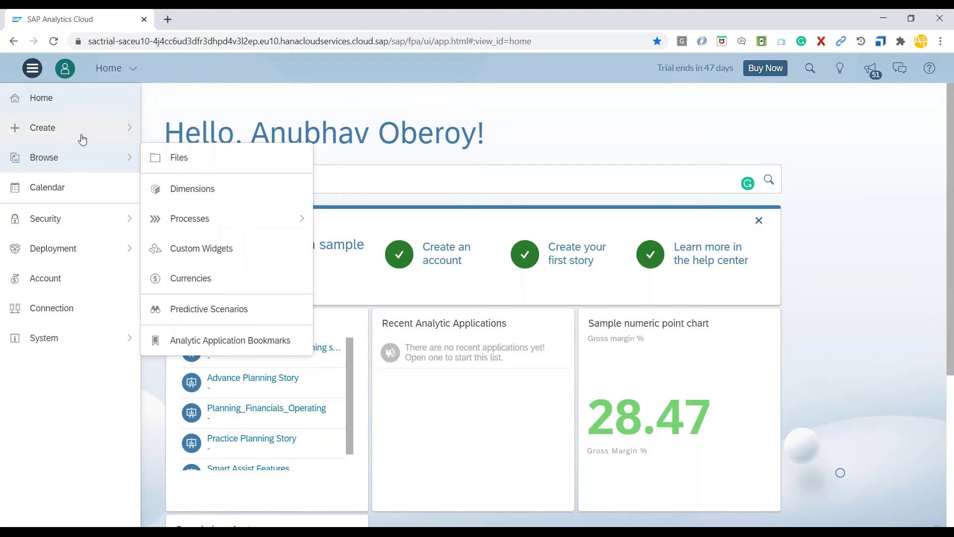
mouse_move(80, 130)
click(192, 145)
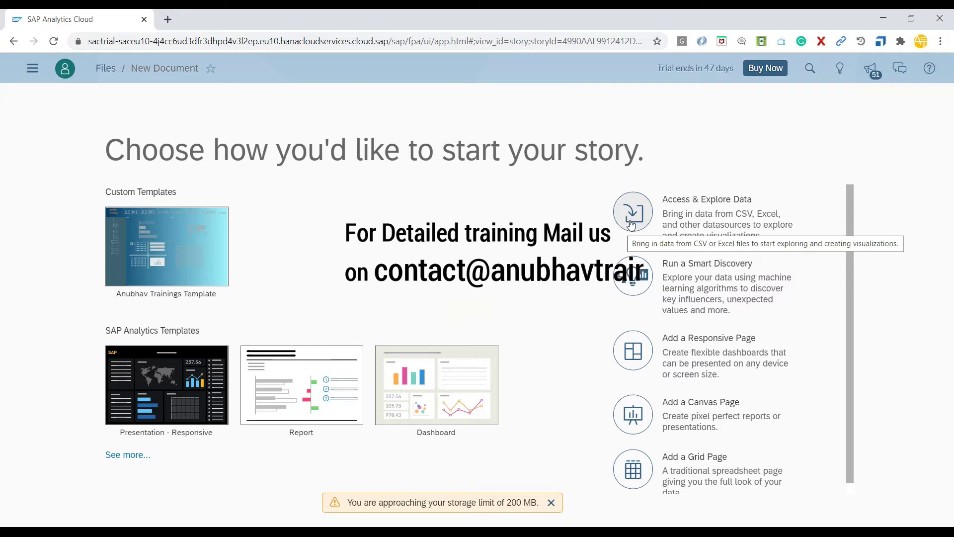
click(632, 414)
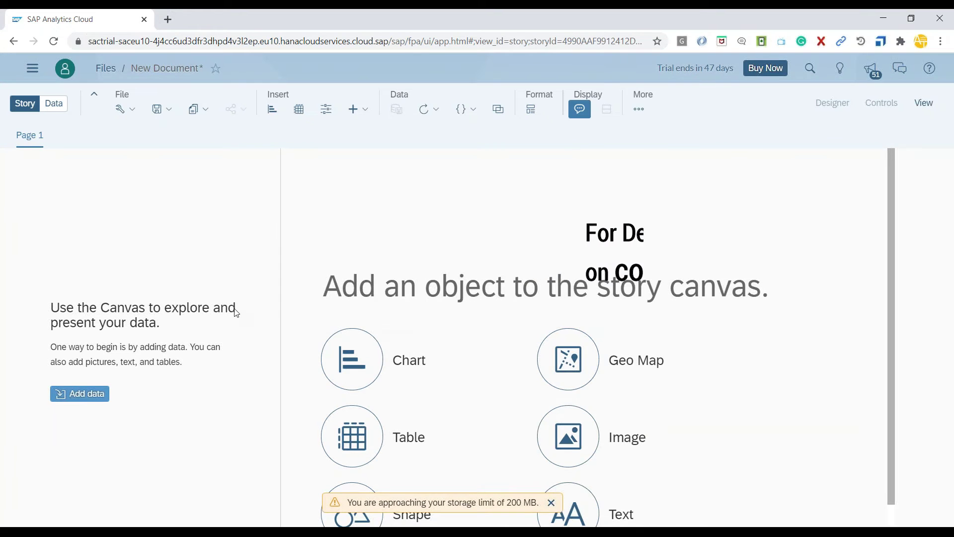
Step: Add AnubhavPlanningModel from the Practice folder as the story's data source
click(91, 397)
click(494, 341)
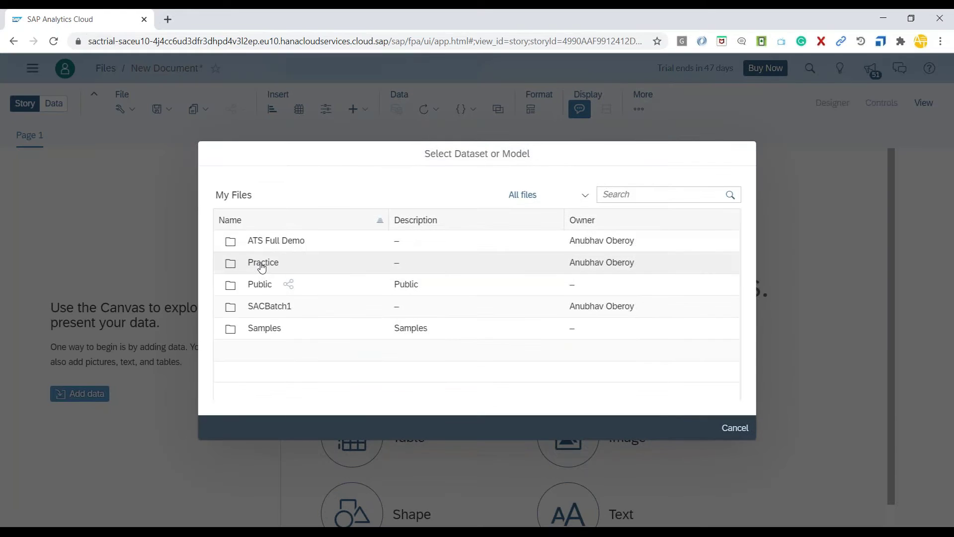
click(262, 266)
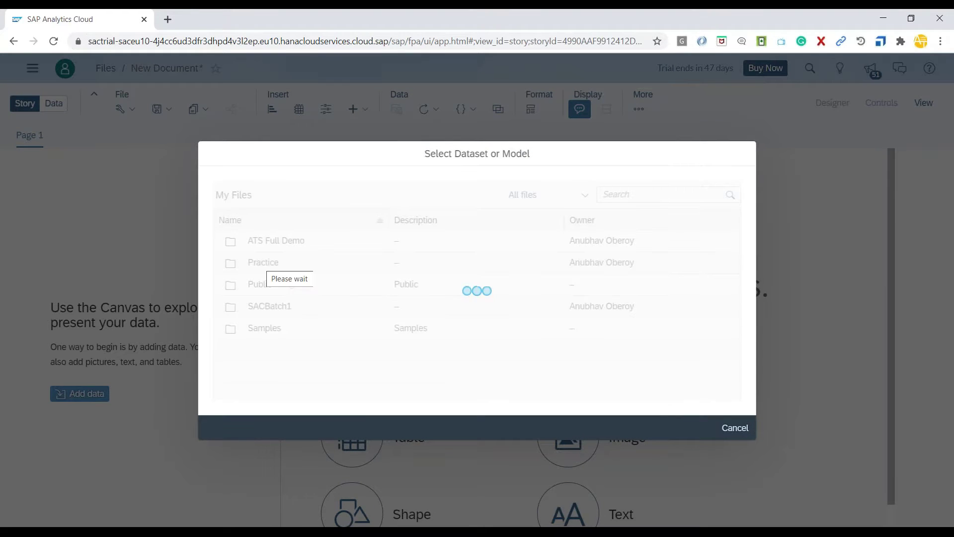
click(273, 243)
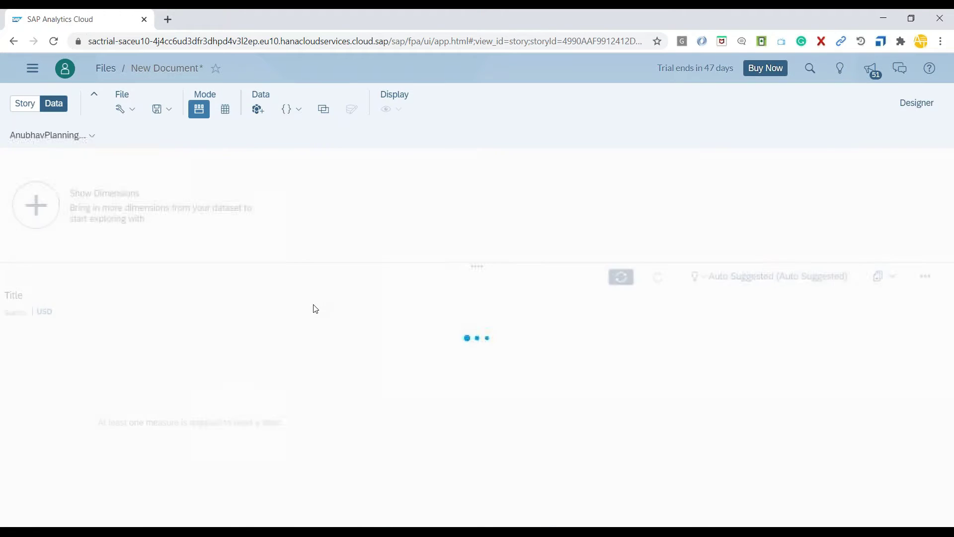
click(34, 108)
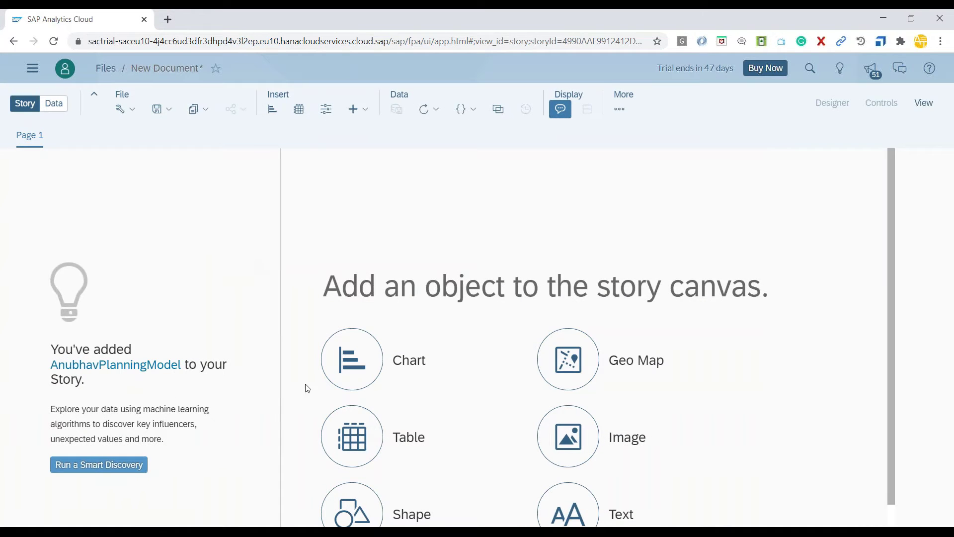
Step: Insert an enlarged table filtered to the Gross Sales account only, showing 7,100.41 Actual
click(349, 441)
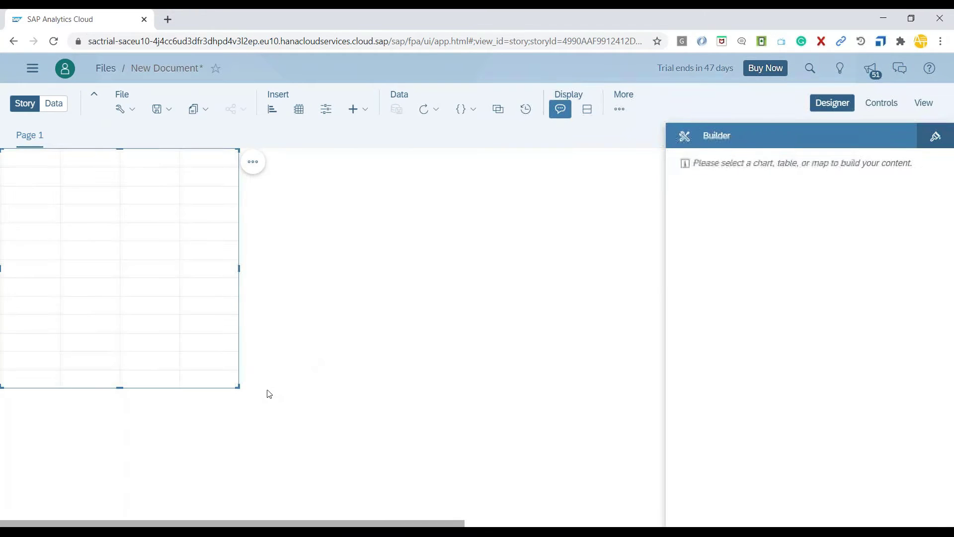
drag(239, 386, 499, 446)
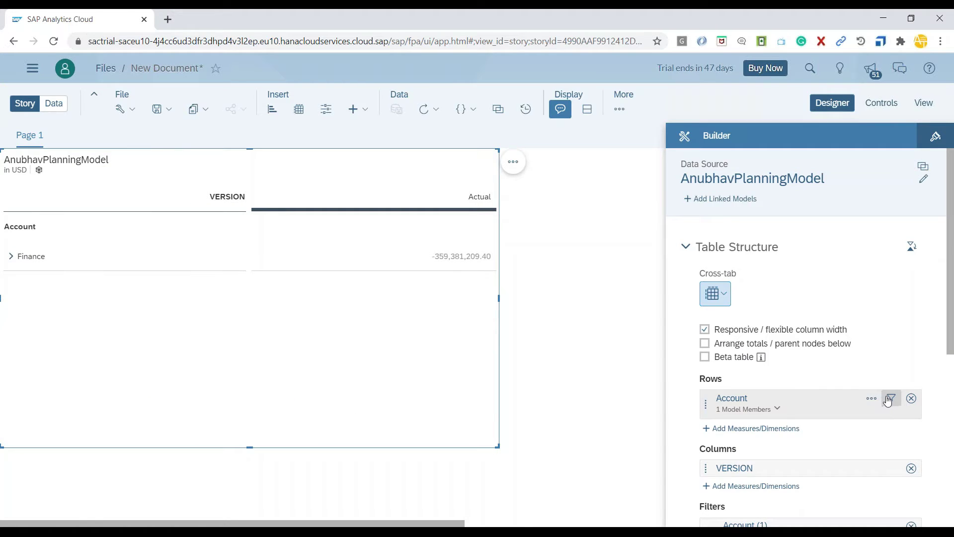
click(891, 400)
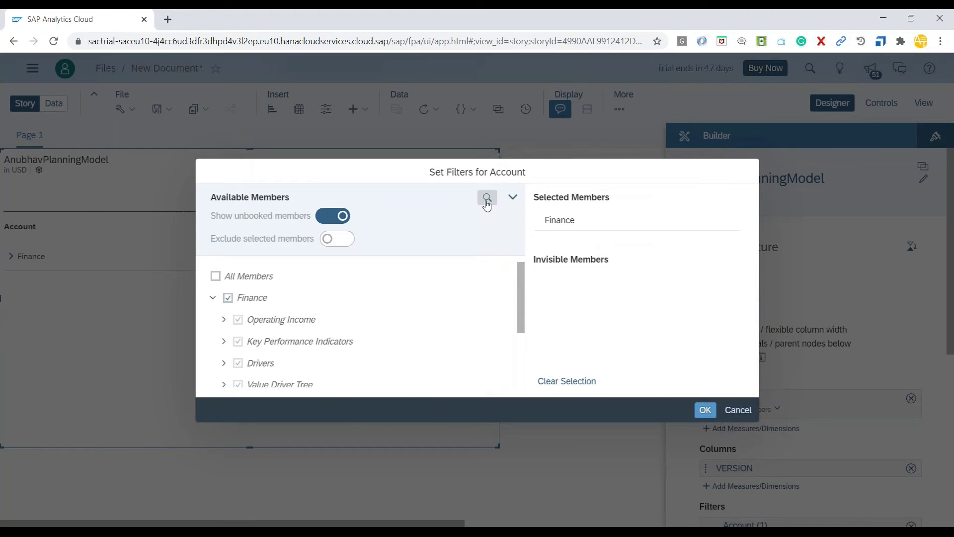
click(426, 201)
text(Gr)
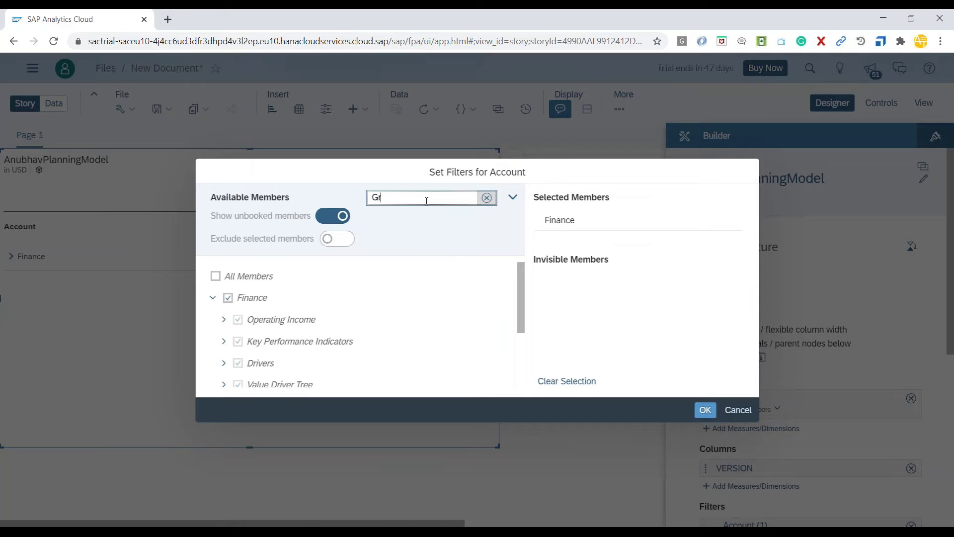
text(oss Sales)
click(228, 276)
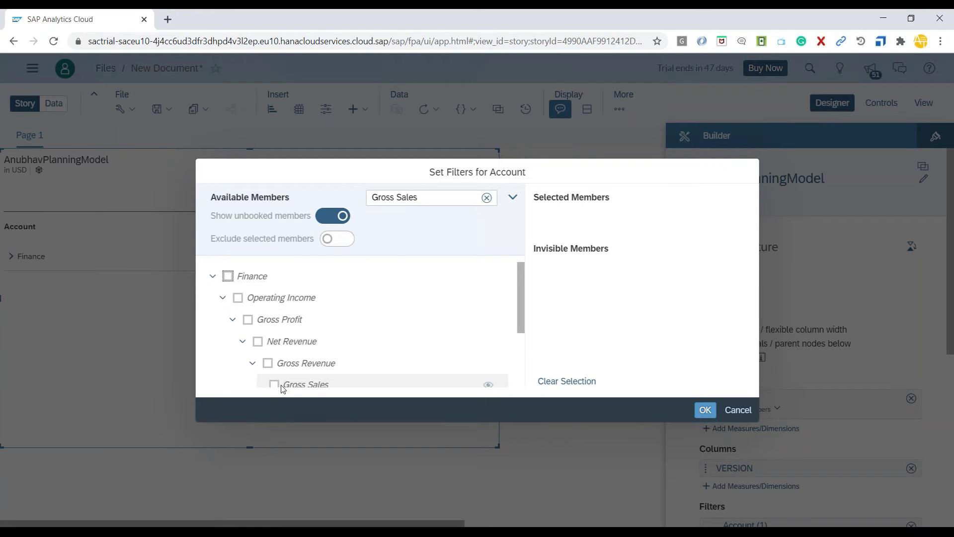
click(274, 384)
click(706, 410)
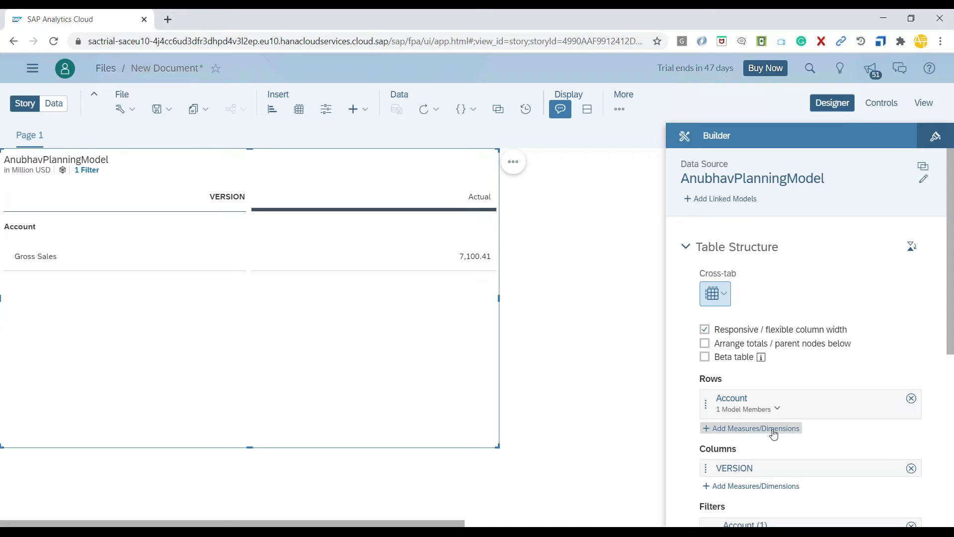
Step: Add the ENTITY dimension to the table rows
click(773, 431)
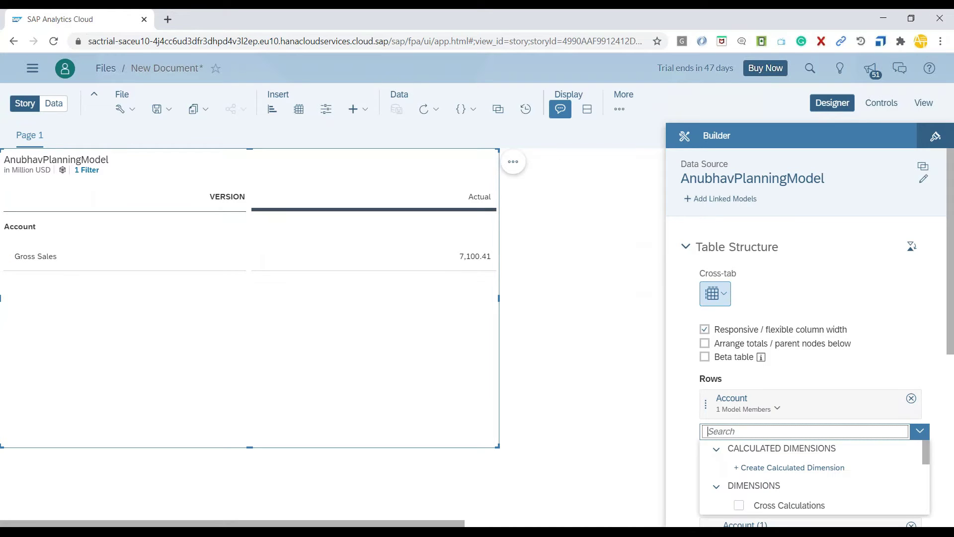
text(ENTITY)
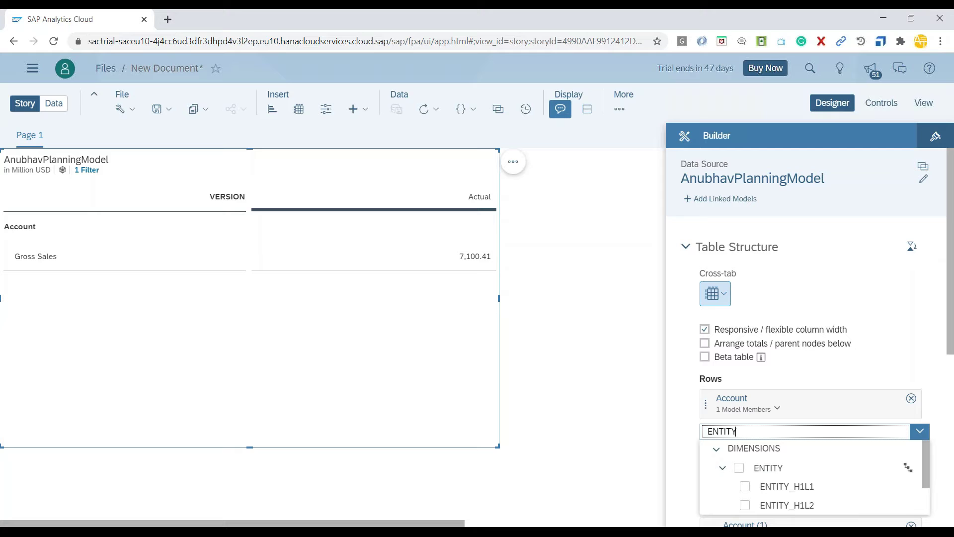
click(739, 467)
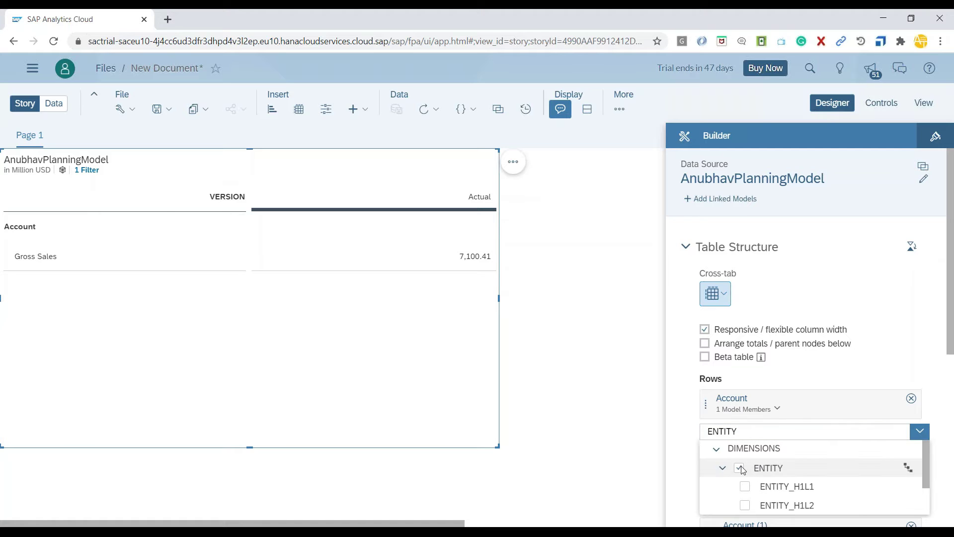
click(676, 441)
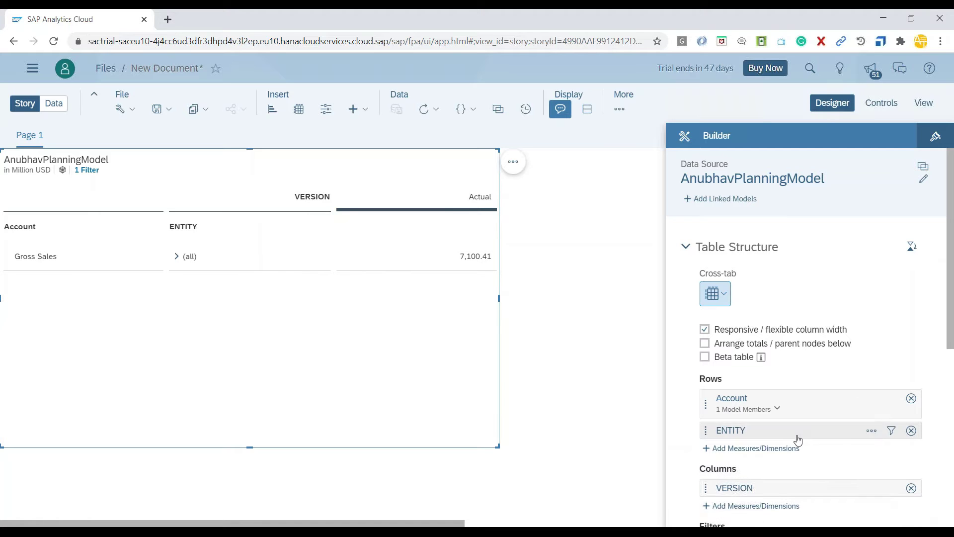
Step: Filter ENTITY to Overseas (1,197.19) and United States (5,903.22) instead of Enterprise
click(890, 432)
click(237, 319)
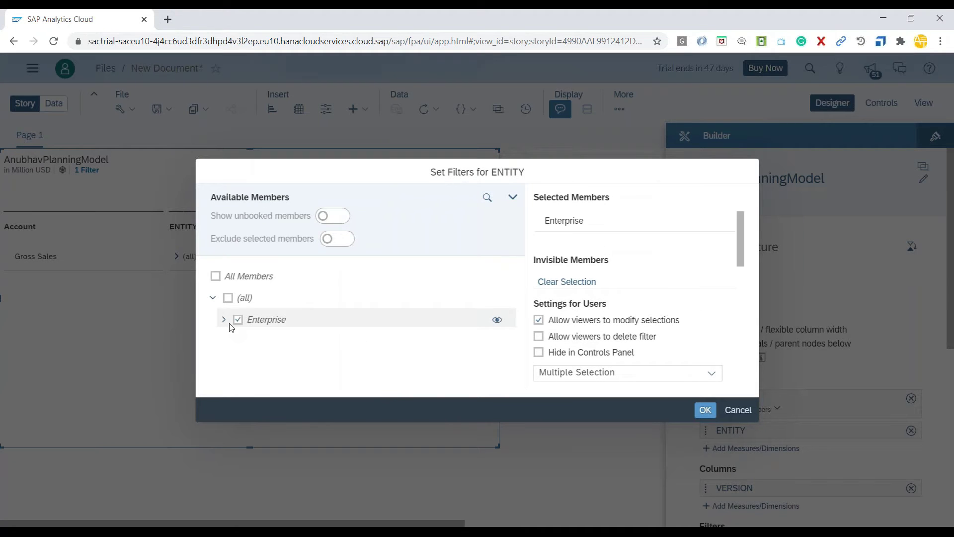
click(224, 319)
click(237, 311)
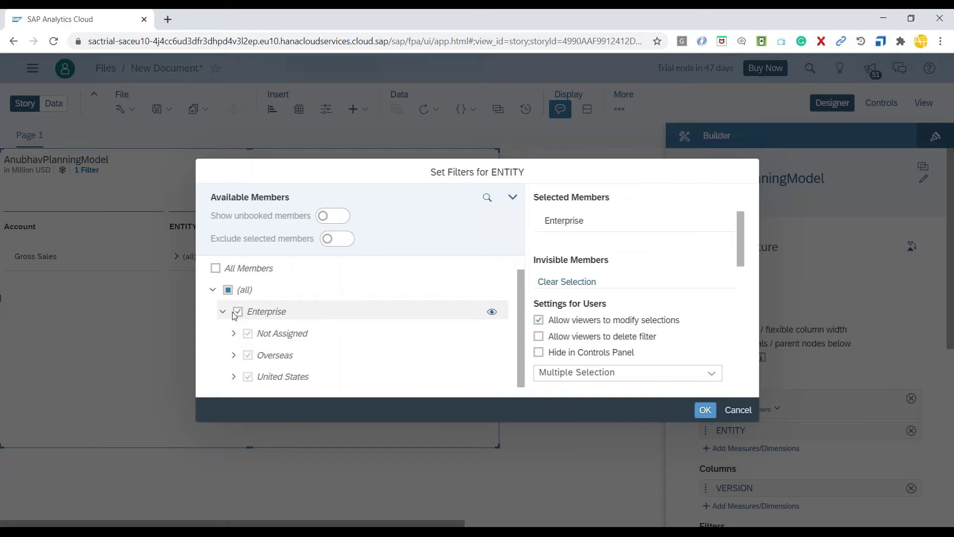
click(233, 355)
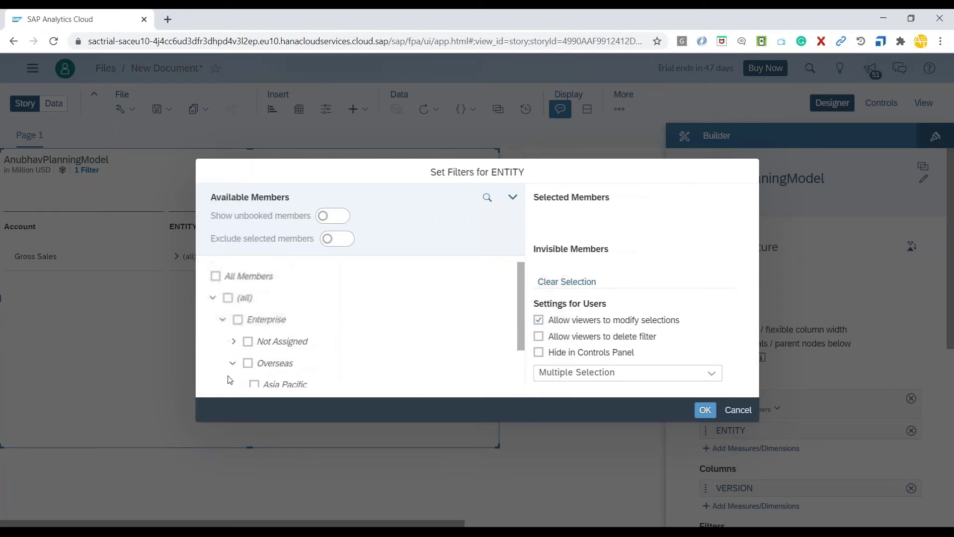
scroll(238, 376, down, 2)
click(233, 374)
scroll(270, 367, down, 2)
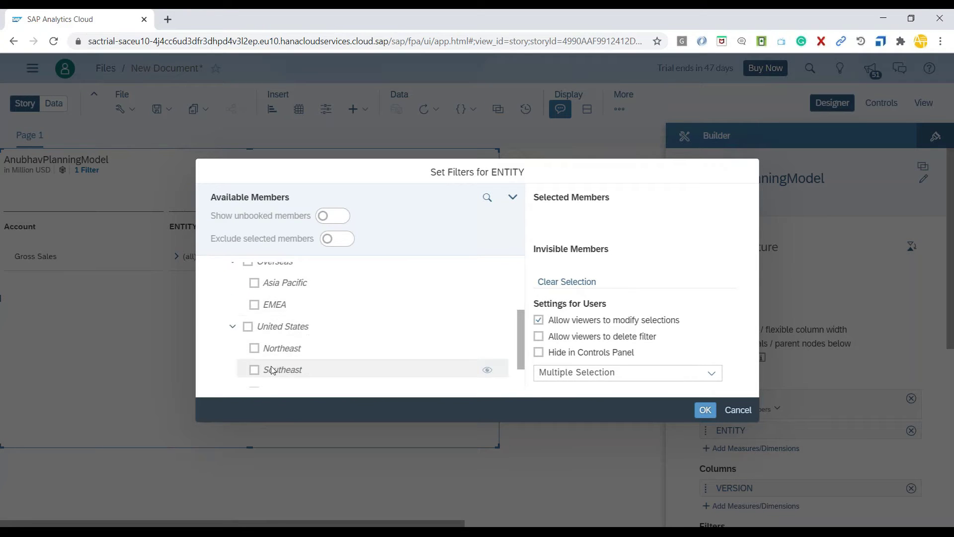
click(247, 326)
scroll(259, 343, up, 3)
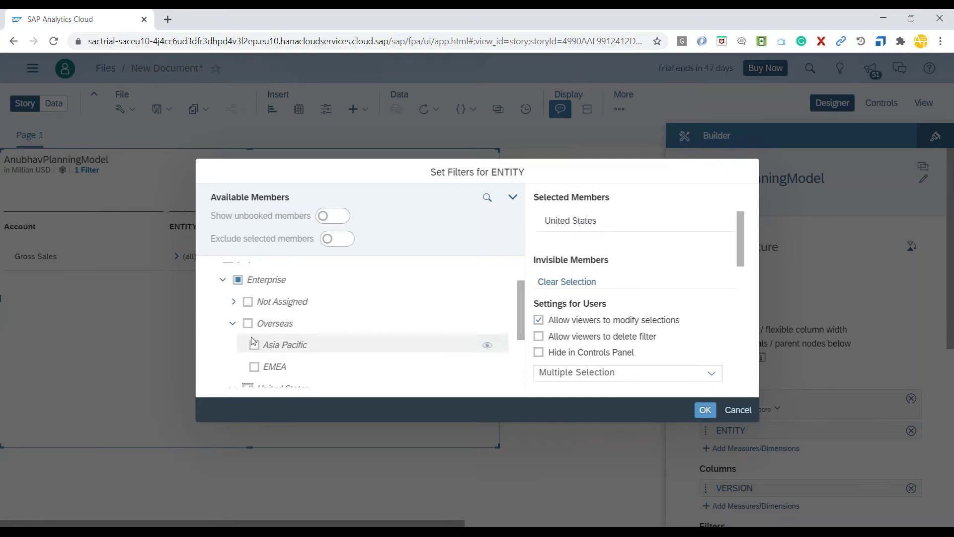
click(248, 324)
click(705, 410)
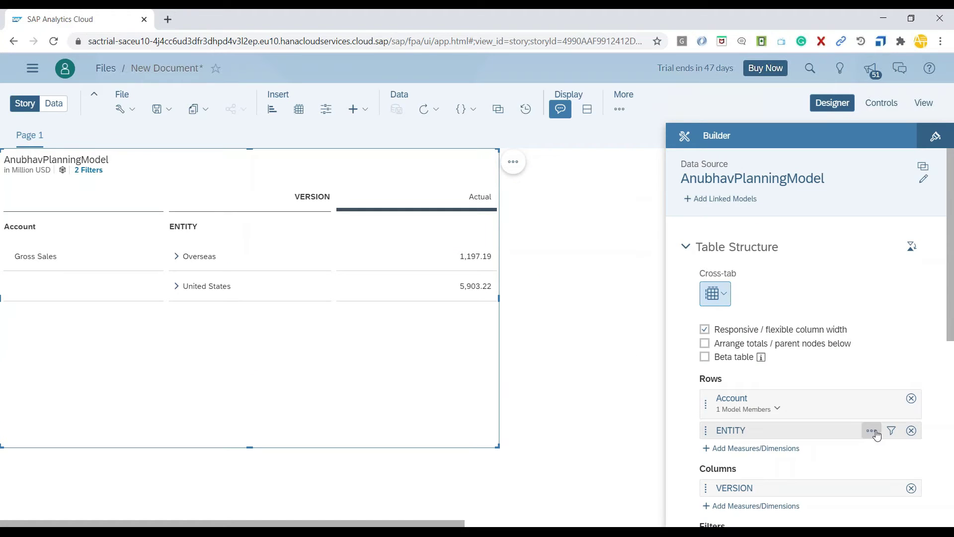
Step: Set the ENTITY hierarchy to show only leaf regions, from Asia Pacific to Midwest
click(890, 437)
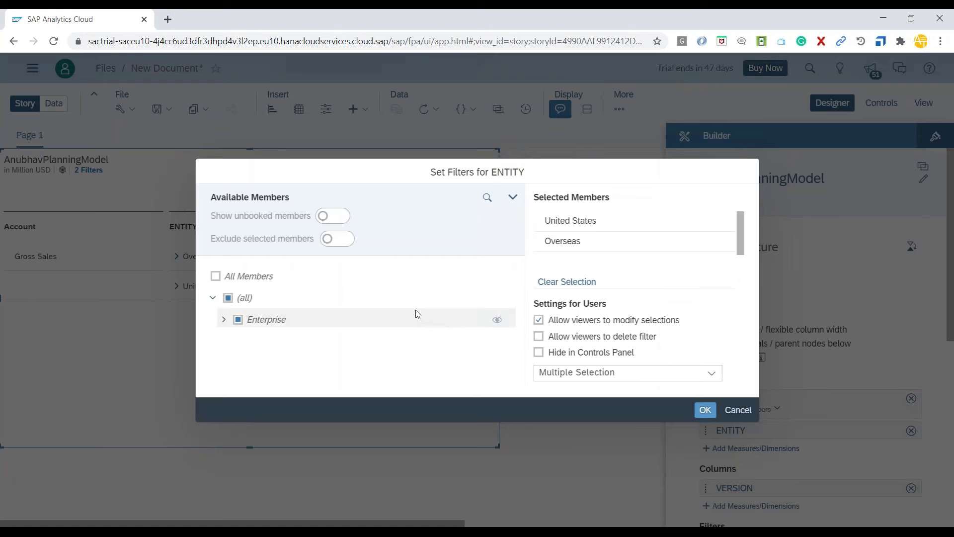
click(739, 410)
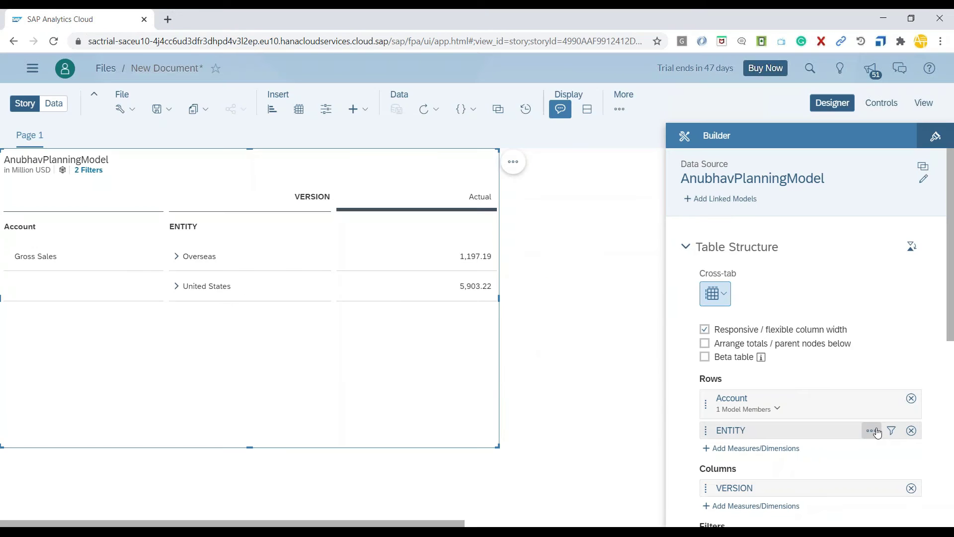
mouse_move(893, 413)
click(871, 430)
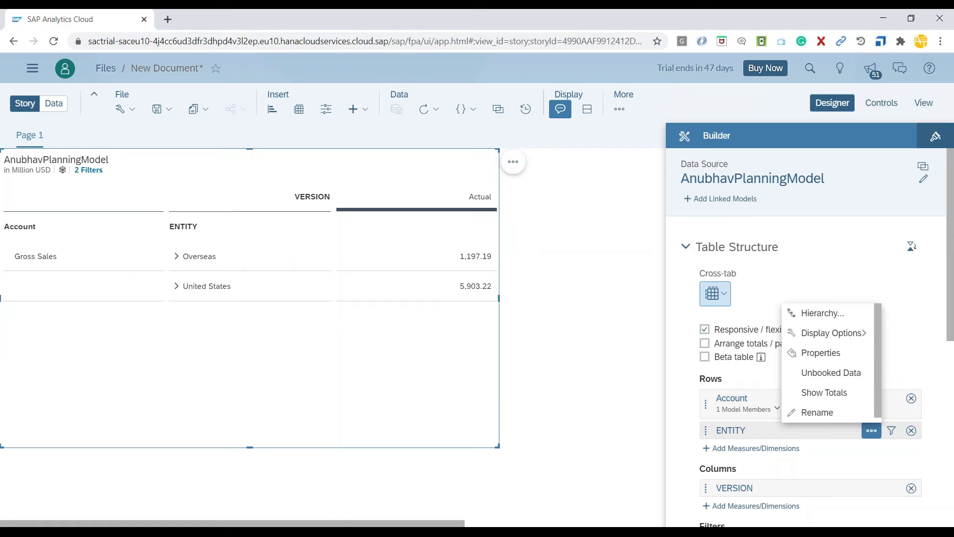
click(830, 313)
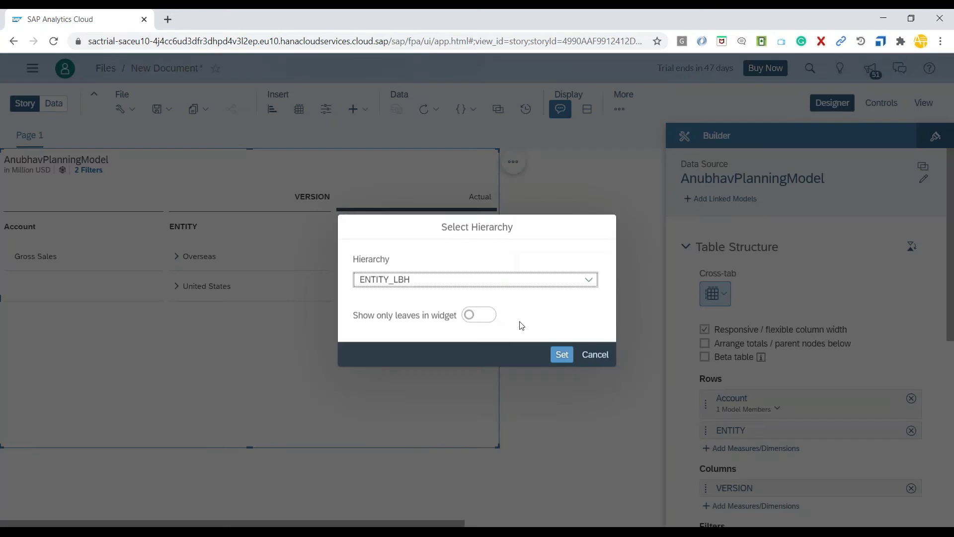
click(478, 318)
click(563, 355)
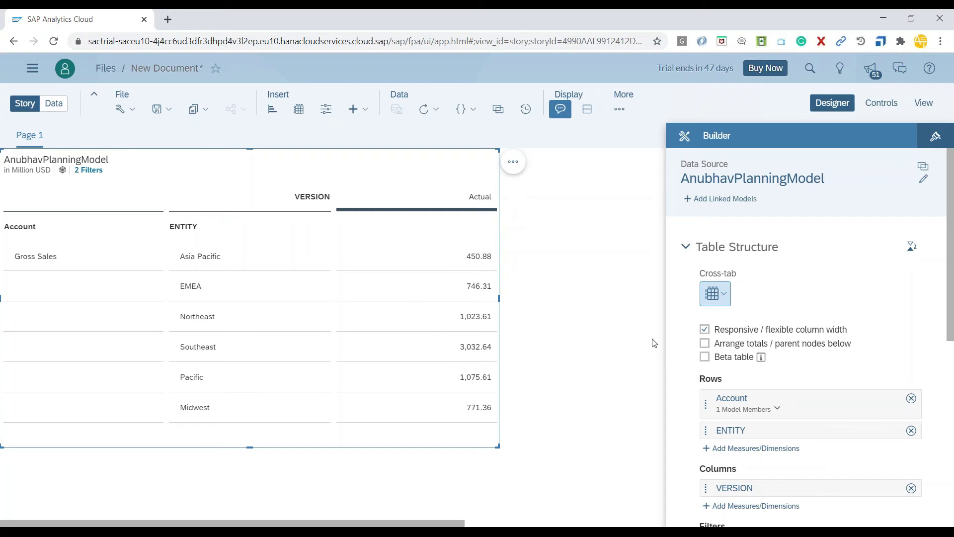
Step: Copy the Actual version into a new private version named WhatIf
click(628, 115)
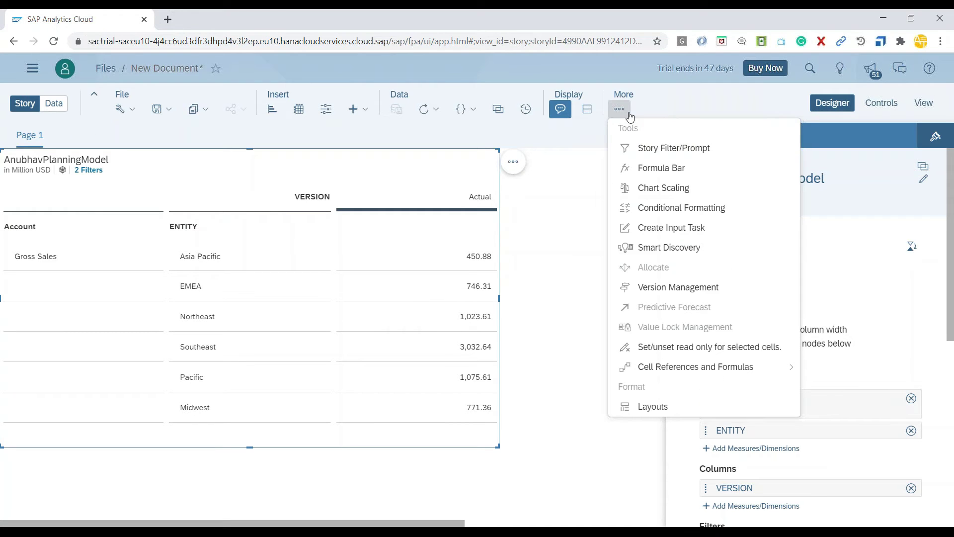
click(666, 288)
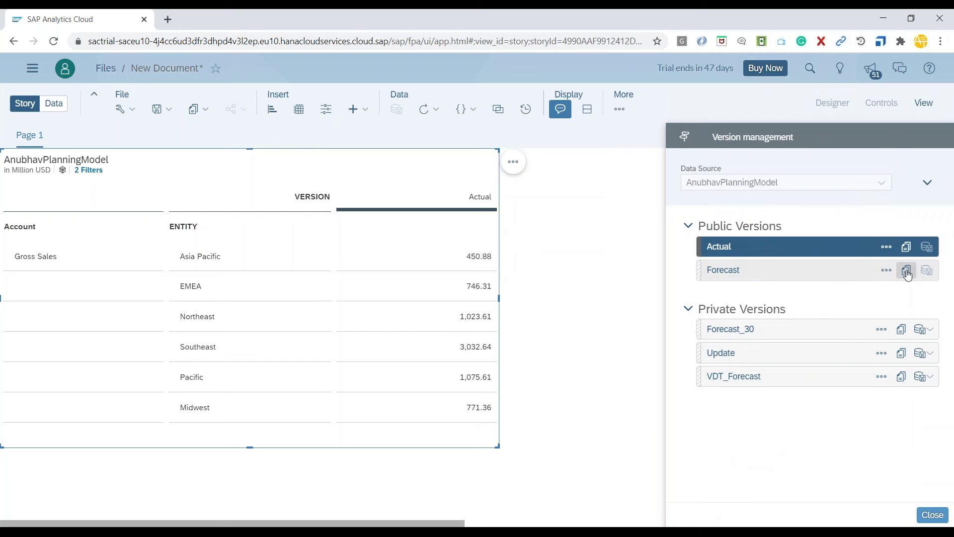
click(906, 246)
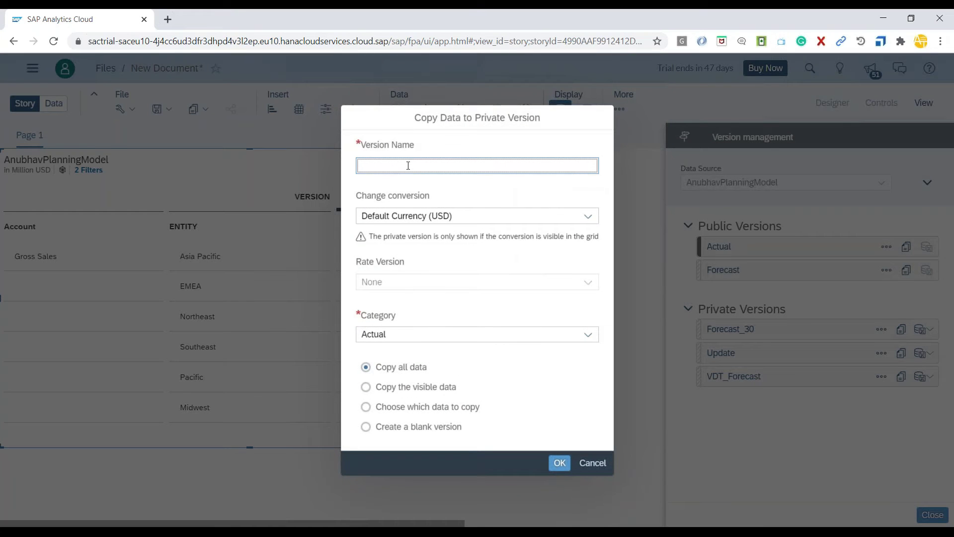
text(WhatIf)
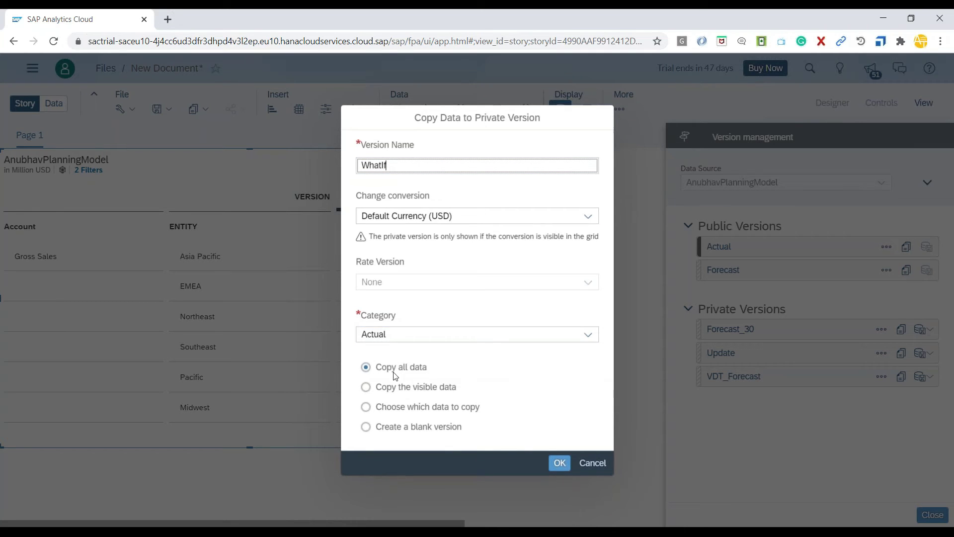
click(560, 463)
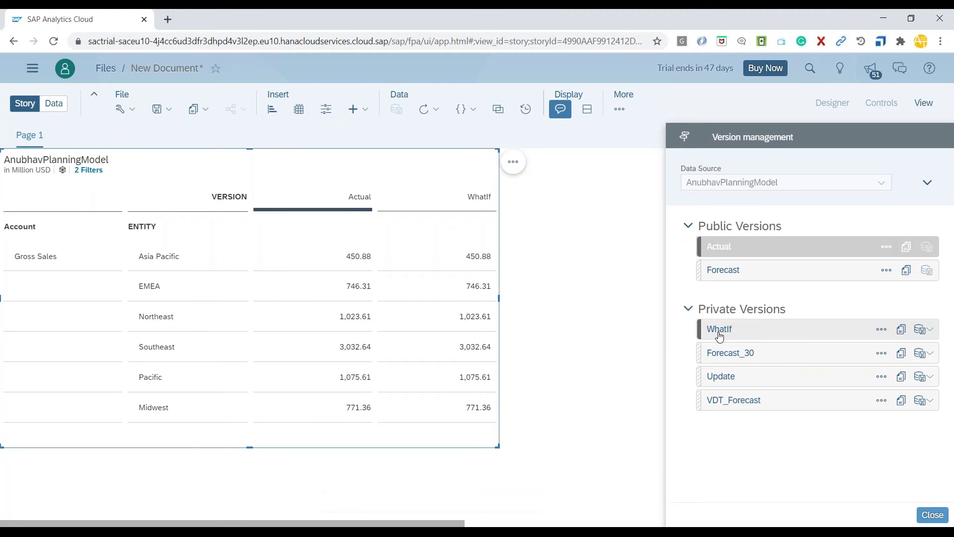
click(933, 514)
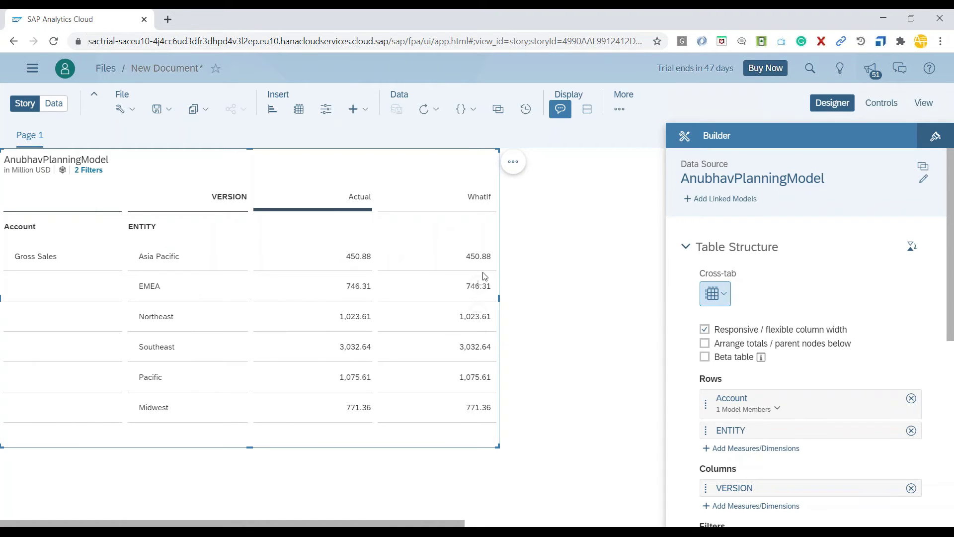
Step: Turn off 'Show only leaves in widget' so Overseas and United States parents reappear
mouse_move(873, 397)
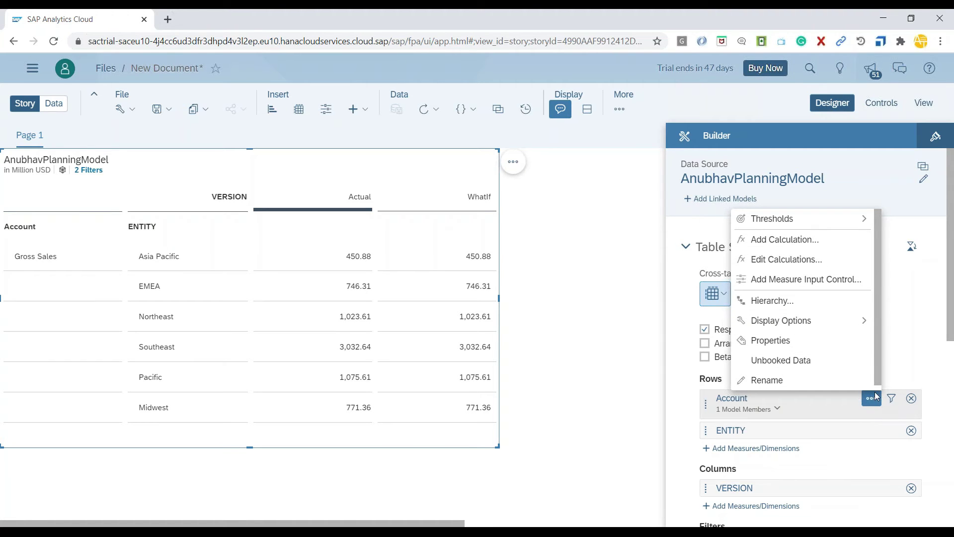
click(871, 431)
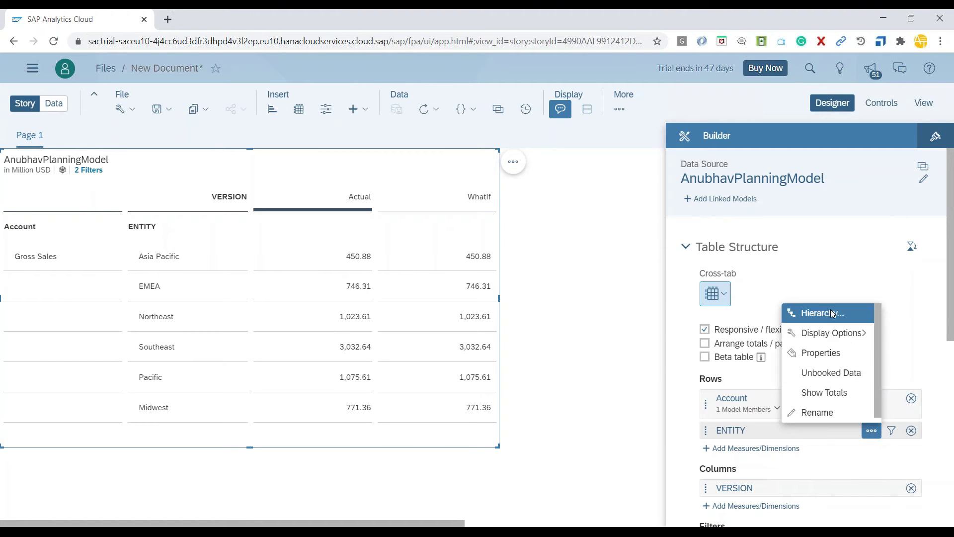
click(830, 312)
click(479, 314)
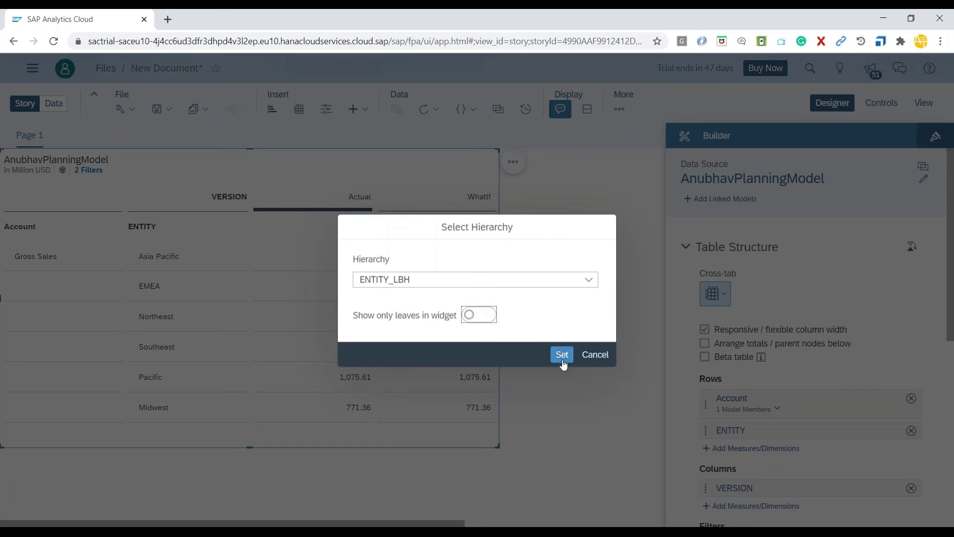
click(562, 355)
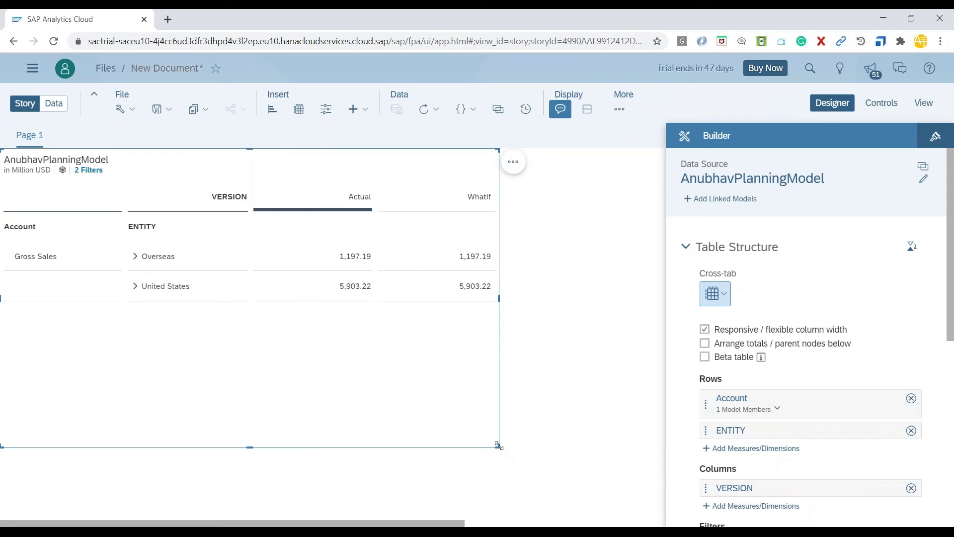
Step: Enlarge the table, expand United States into its regions, and select its WhatIf cell
drag(499, 445, 549, 489)
click(149, 292)
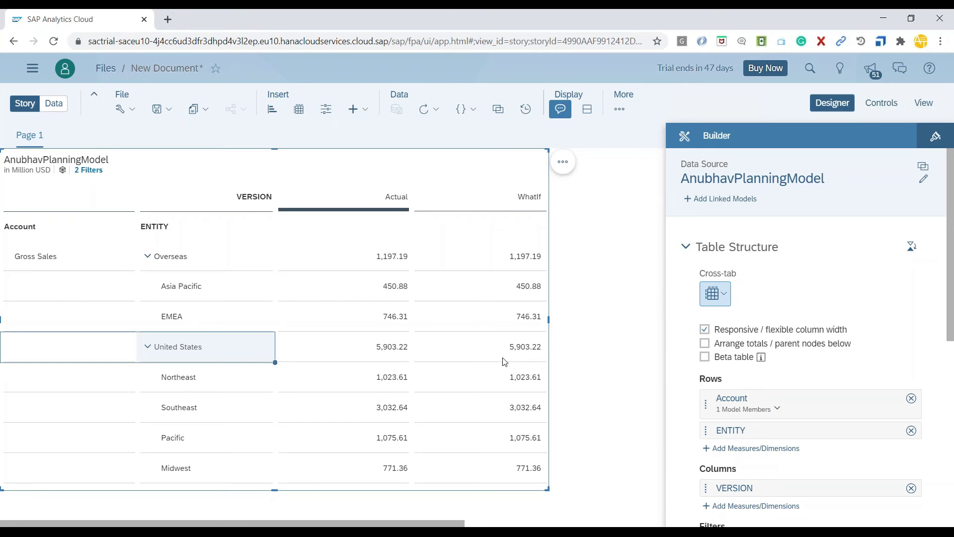
click(511, 352)
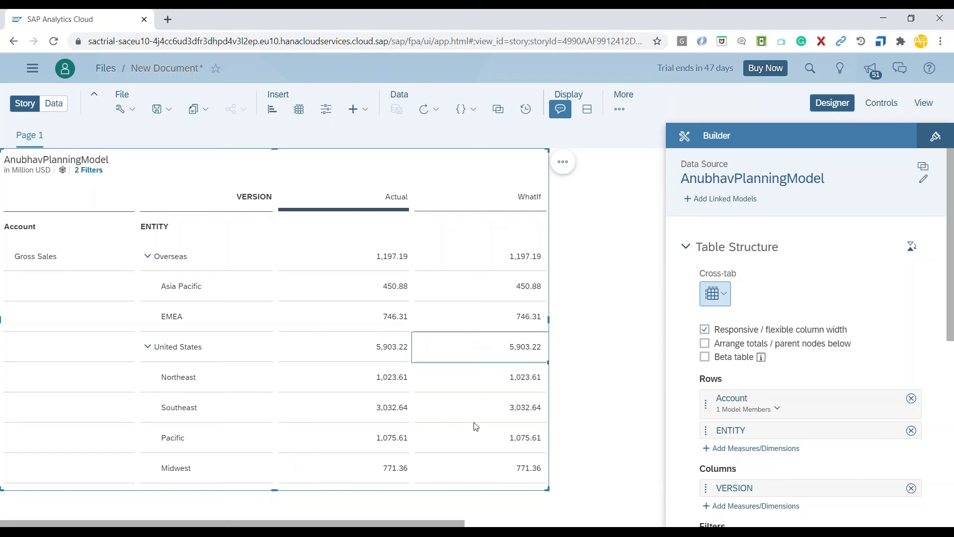
Step: Raise WhatIf United States Gross Sales by +20% to 7,083.87, distributed across its four regions
click(145, 351)
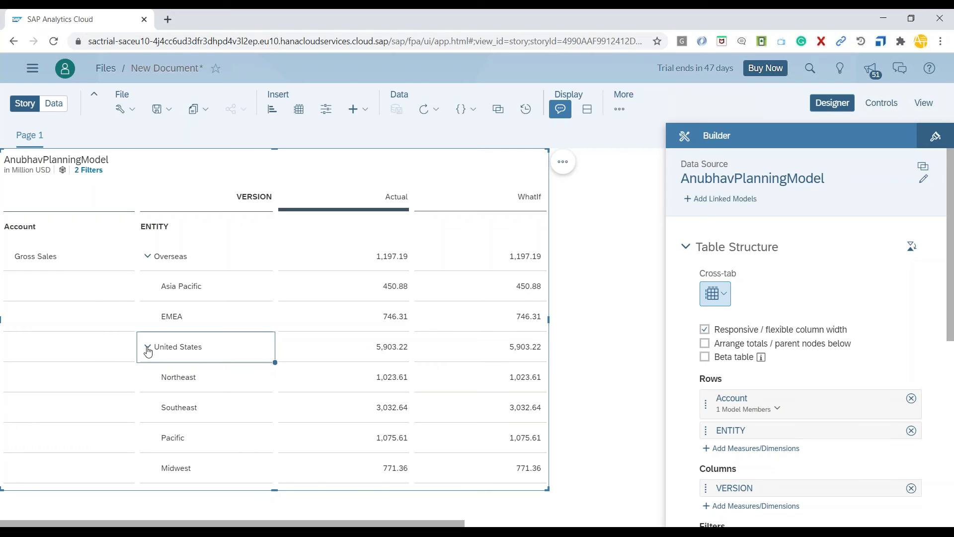
click(147, 352)
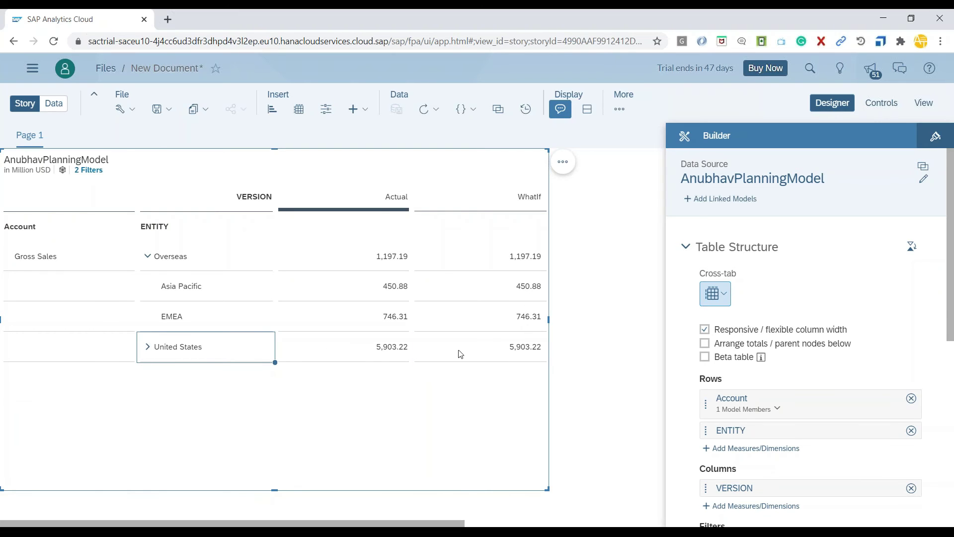
click(485, 351)
text(+20%)
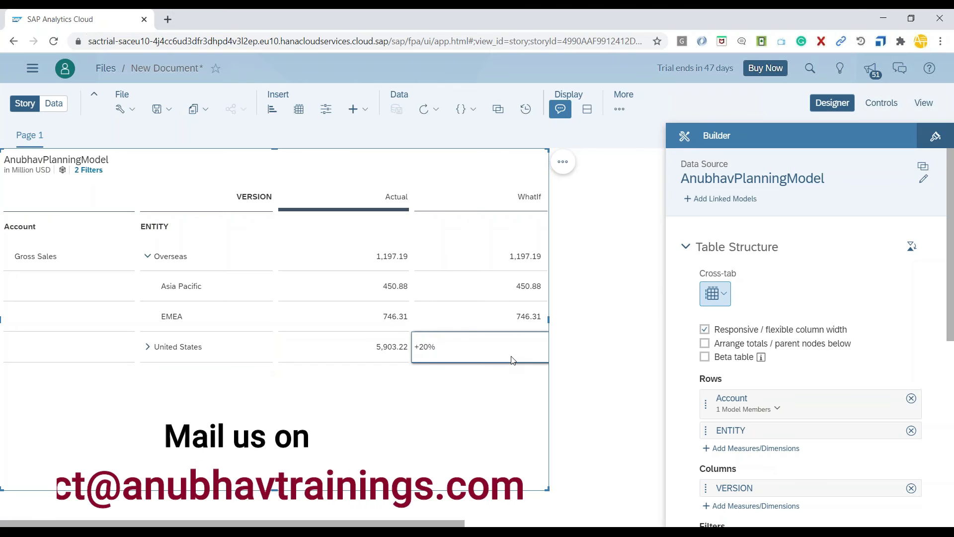
key(Return)
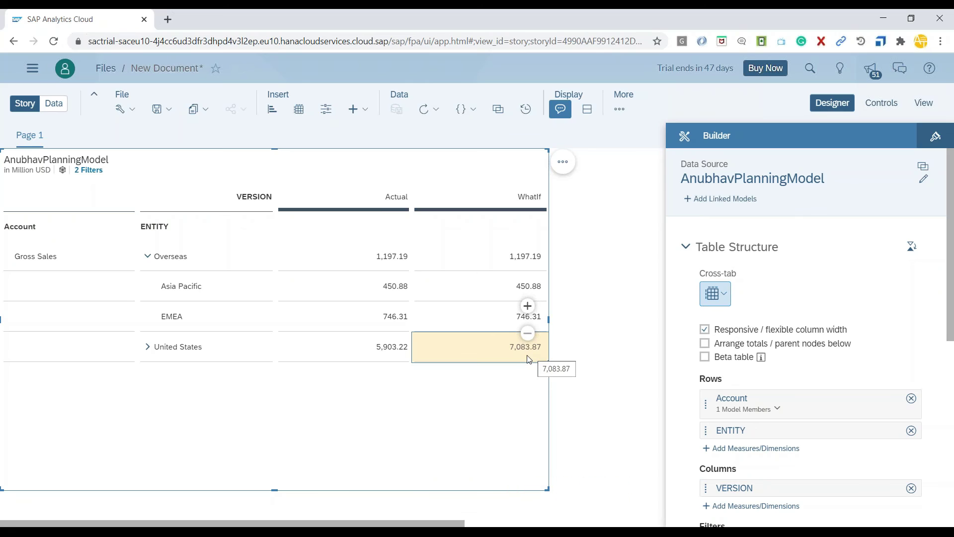
click(148, 348)
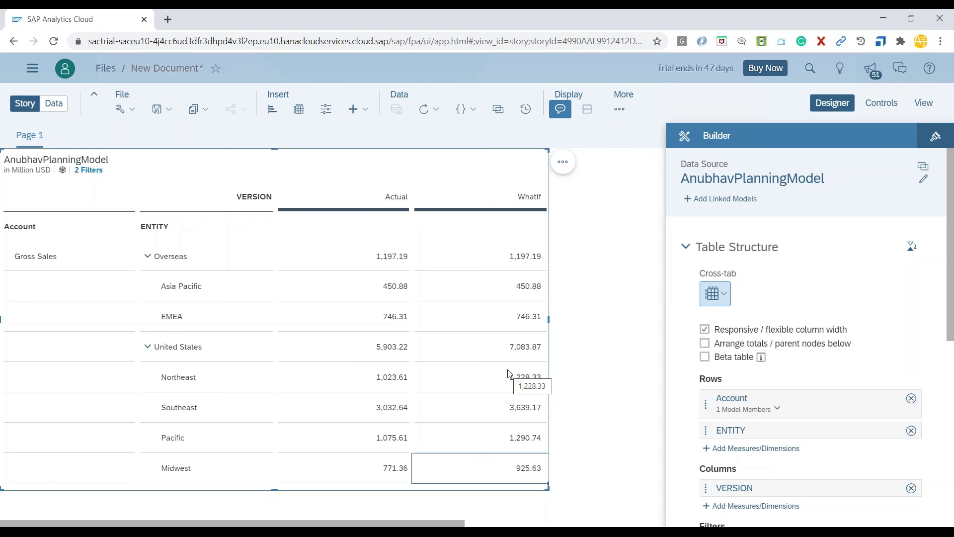
Step: Chart the Actual and WhatIf values for Asia Pacific through United States in split view
drag(384, 284, 475, 349)
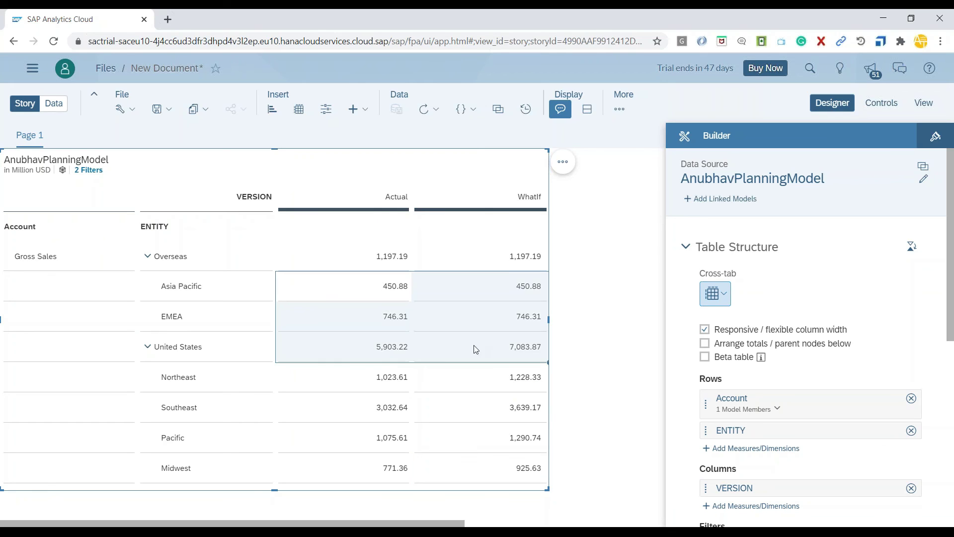
click(587, 108)
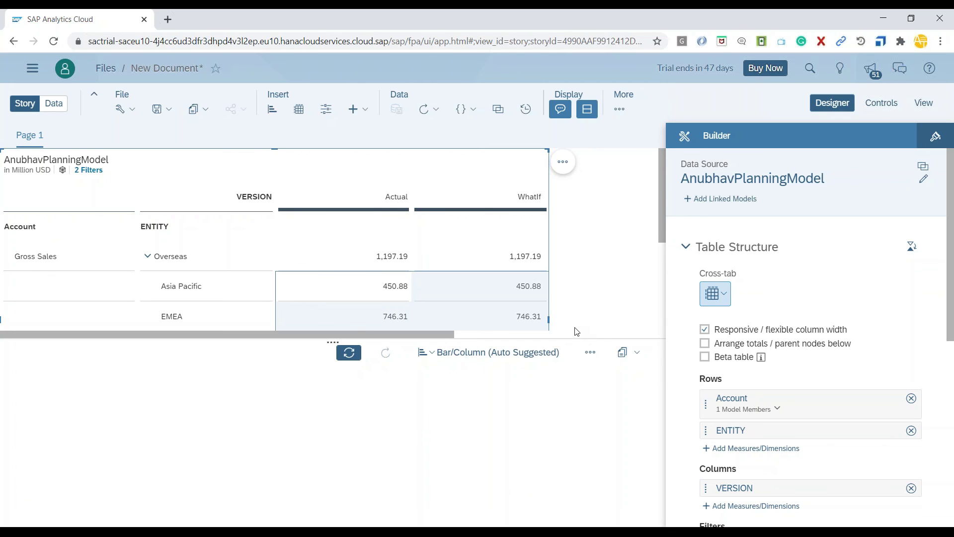